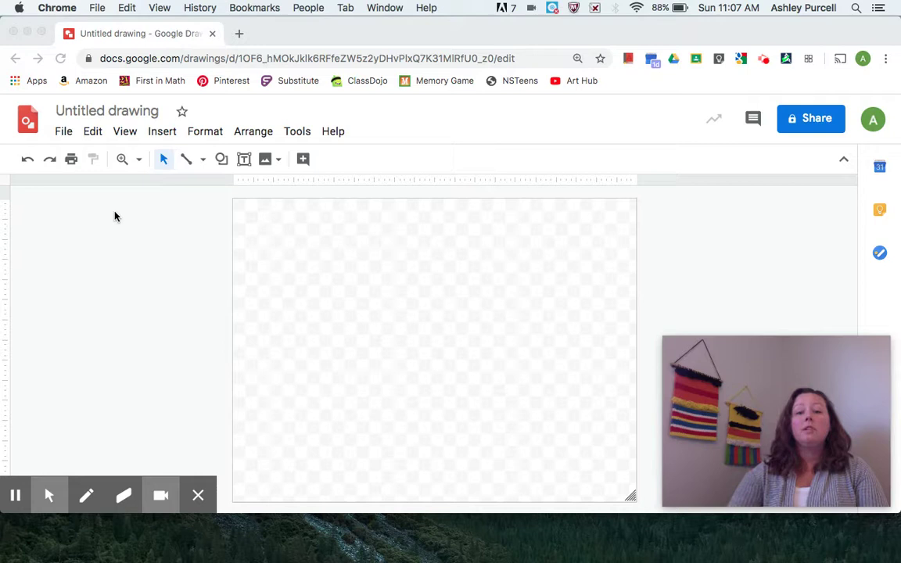
Retitle the untitled drawing with the student's name, number and 'mondrian', then commit it.
click(107, 110)
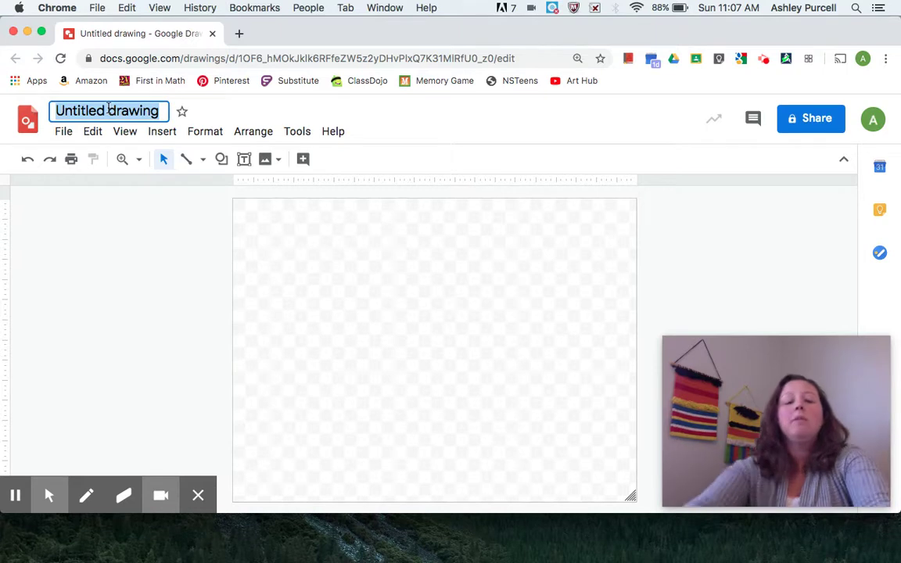
text(ashley)
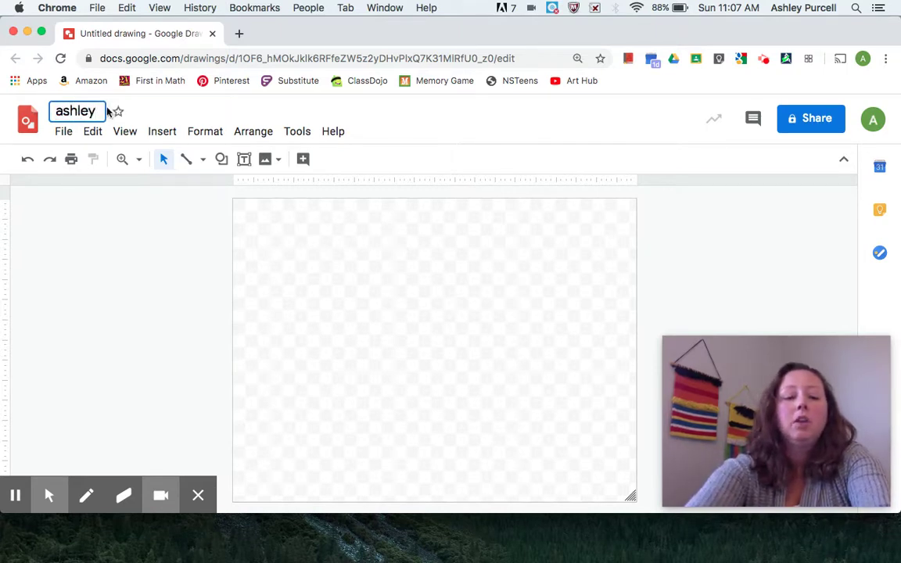
text(307)
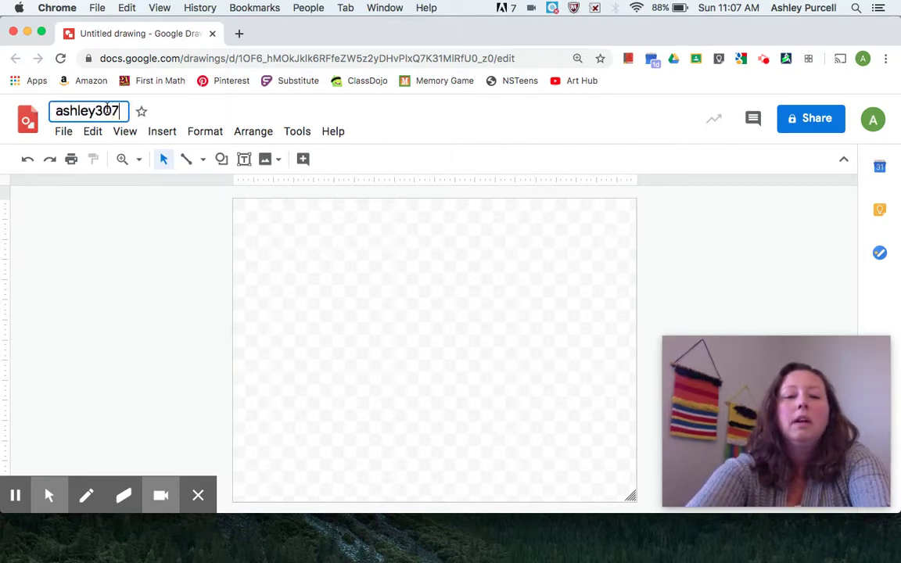
text(mondrian)
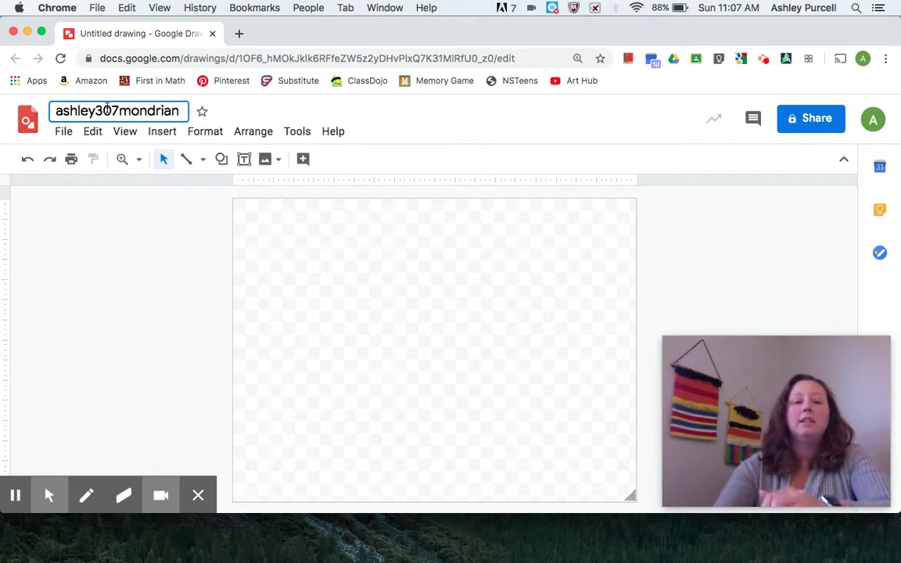
click(208, 216)
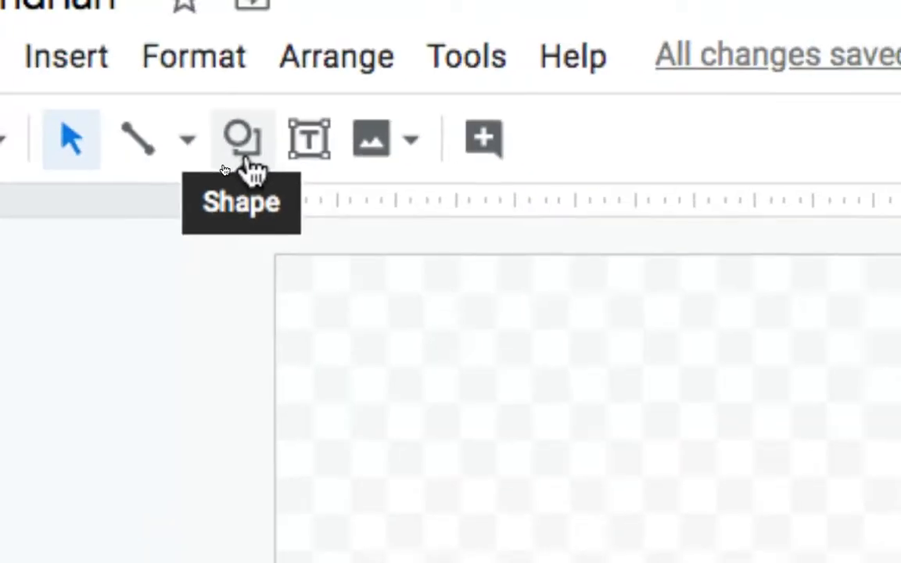
Draw a rectangle from the canvas's top-left corner across its upper-left area.
click(247, 161)
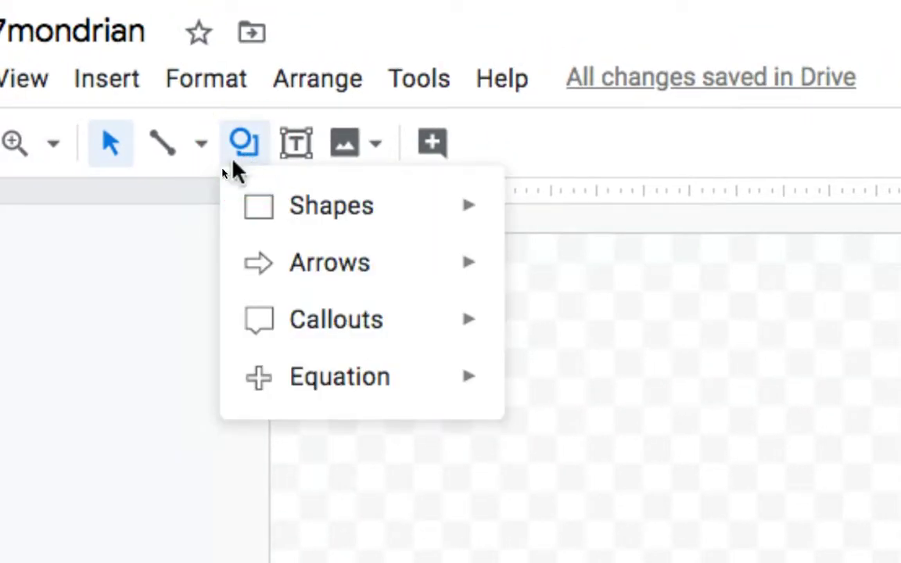
mouse_move(270, 217)
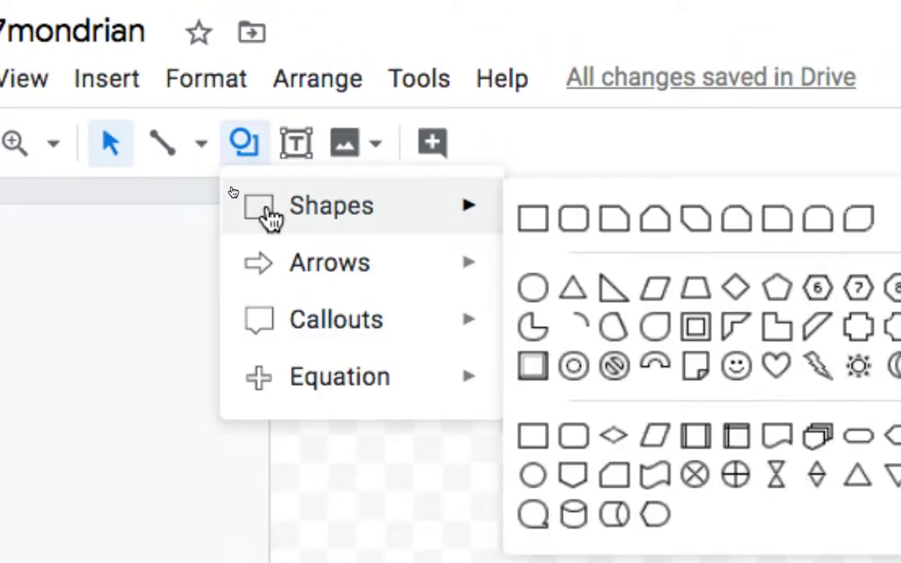
click(541, 228)
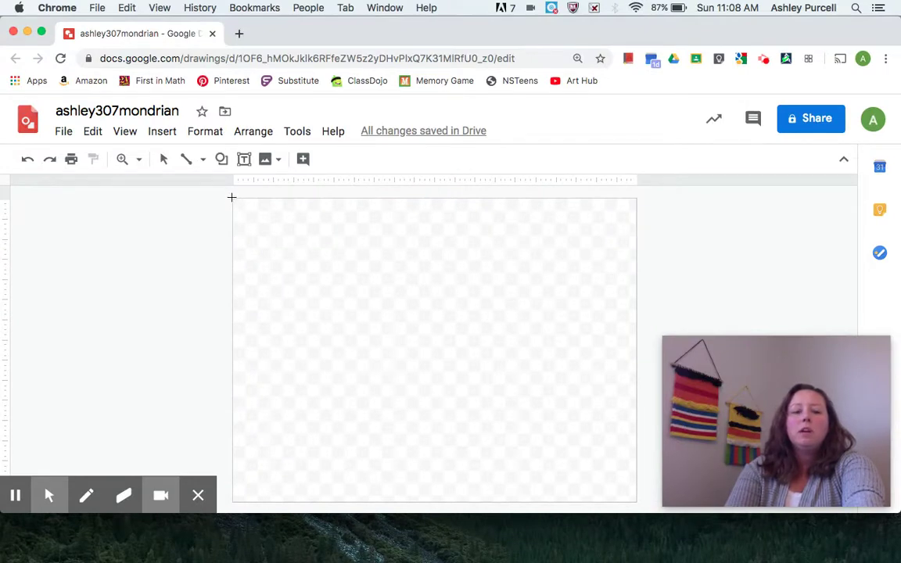
drag(231, 198, 455, 359)
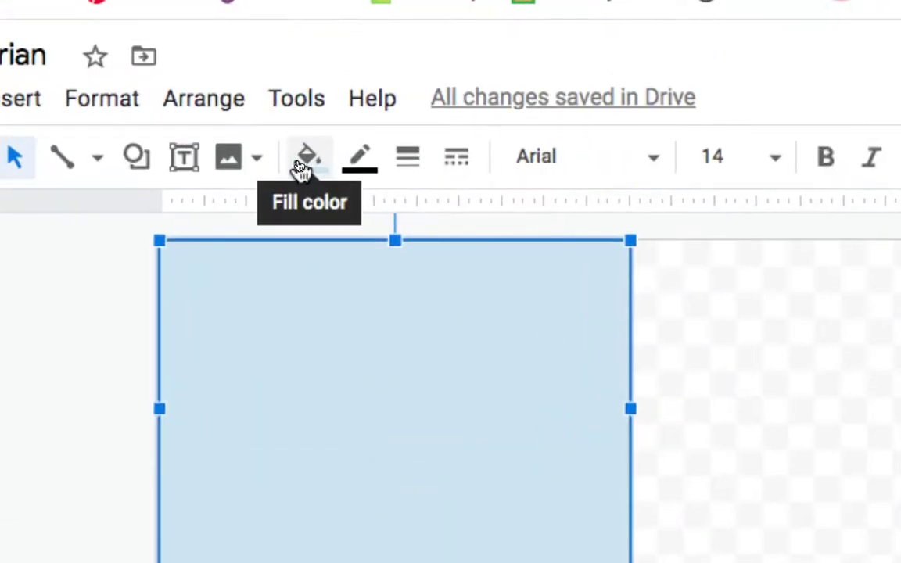
Fill the top-left rectangle red and give it an 8px border.
click(304, 166)
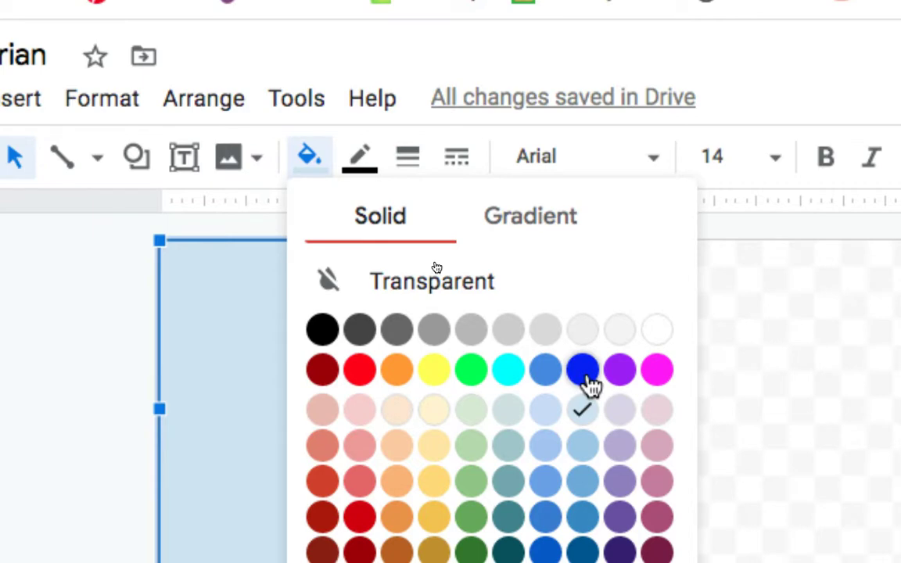
click(359, 371)
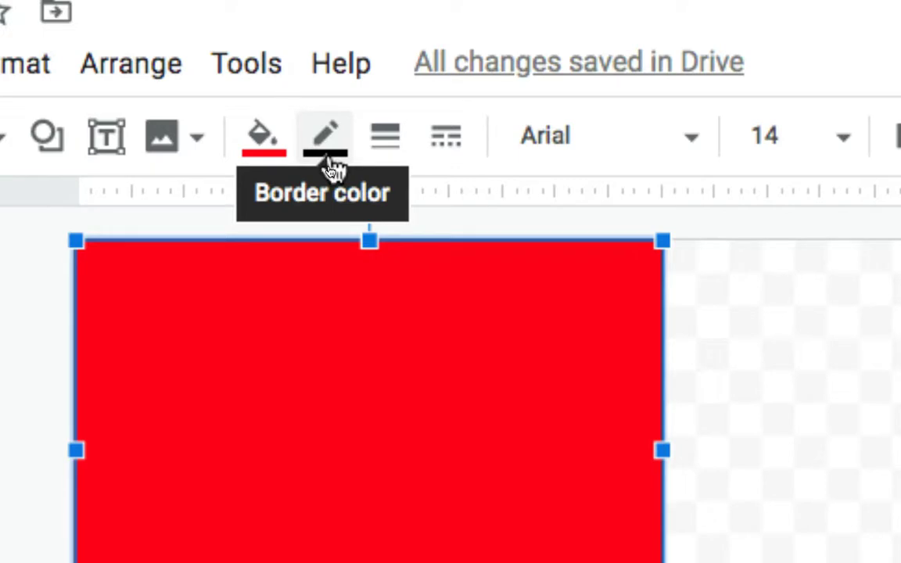
click(386, 152)
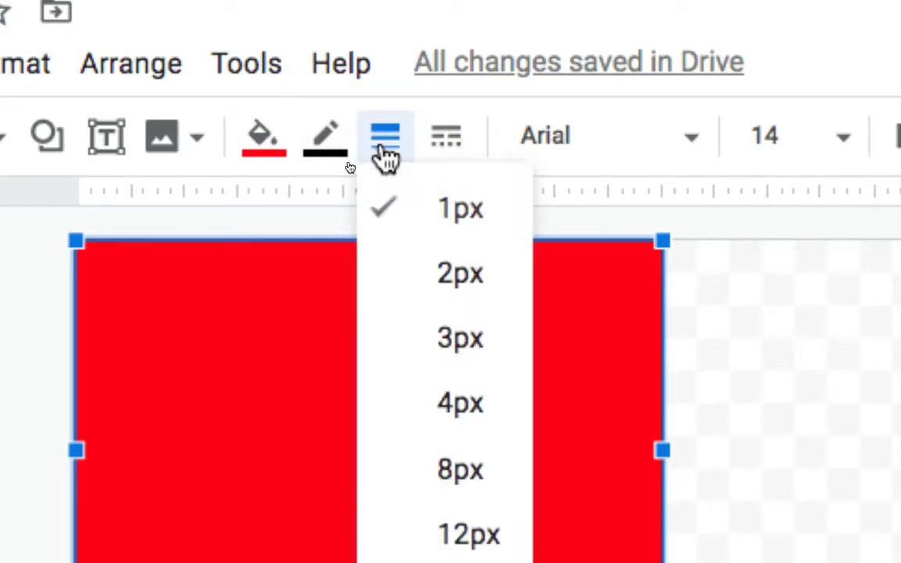
click(455, 488)
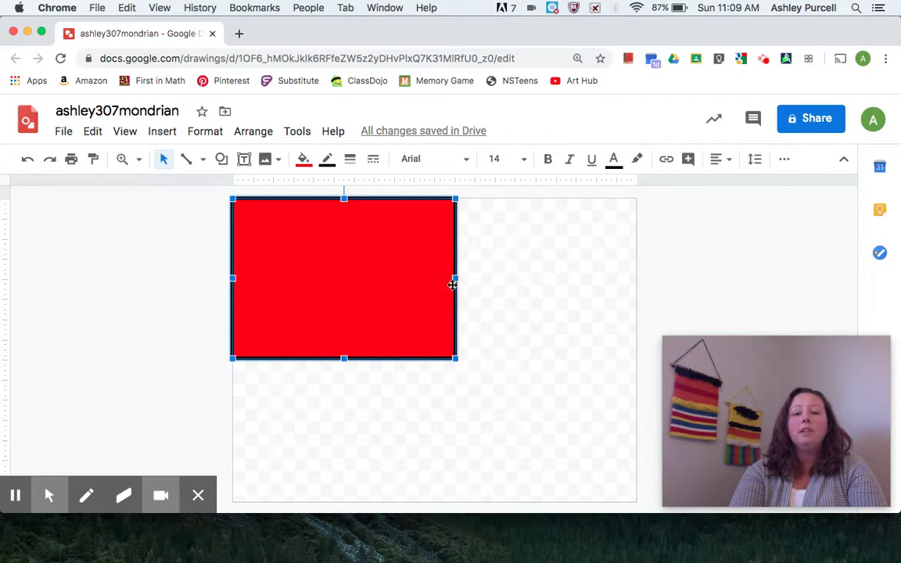
Draw a second rectangle right of the red one, reaching the canvas's right edge.
click(491, 280)
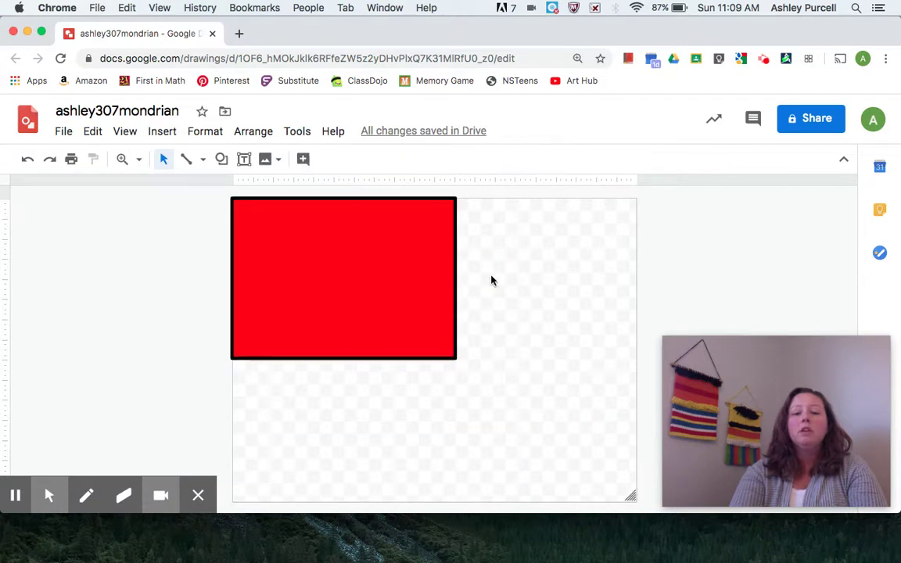
click(222, 160)
mouse_move(225, 184)
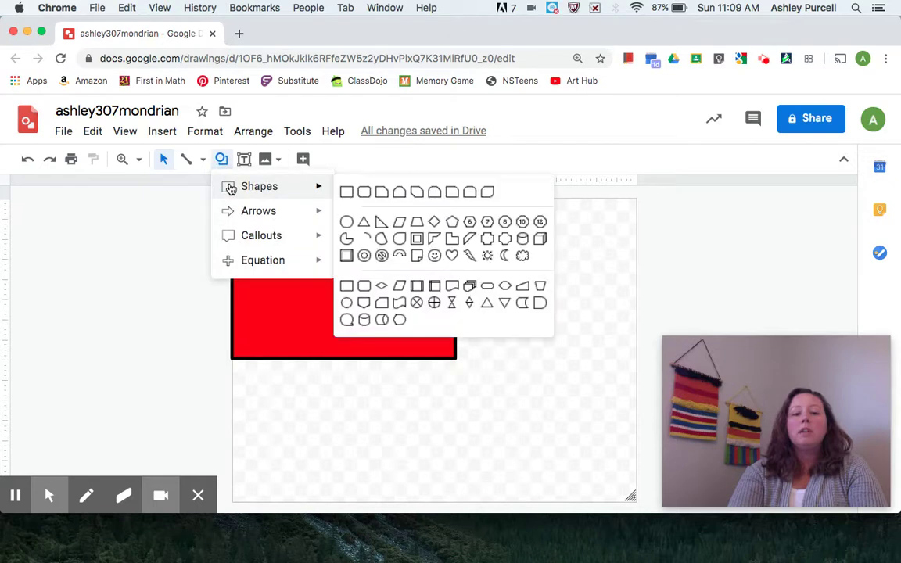
click(348, 195)
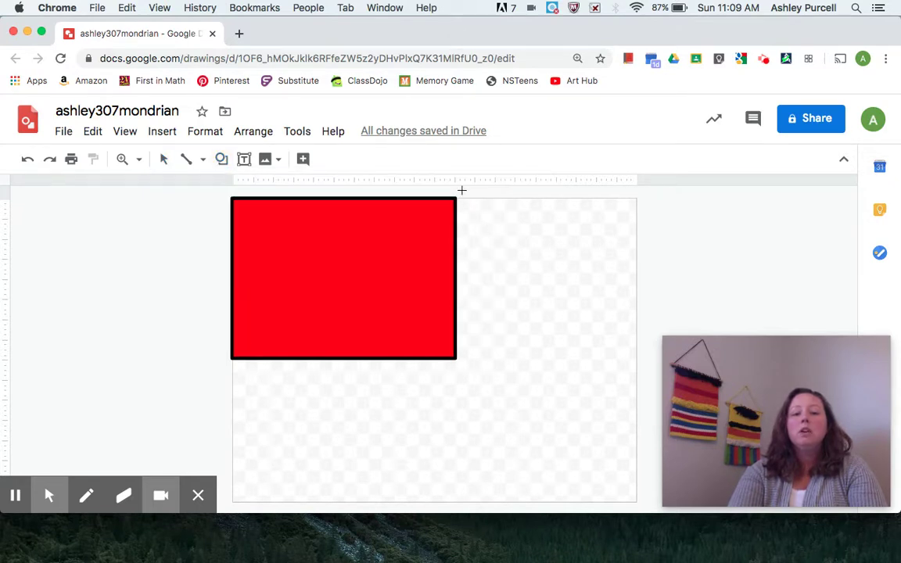
drag(455, 188, 639, 361)
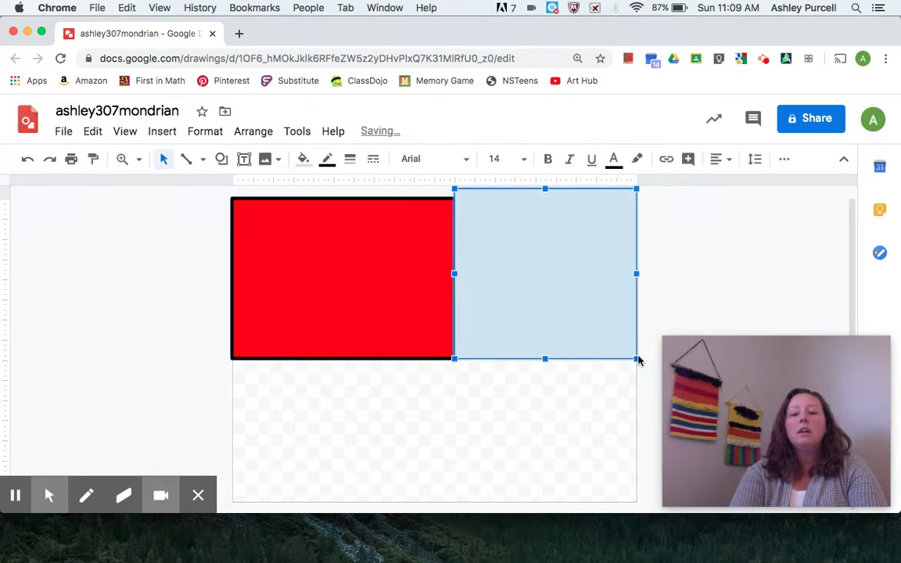
Fill the new rectangle white and give it an 8px border.
click(303, 159)
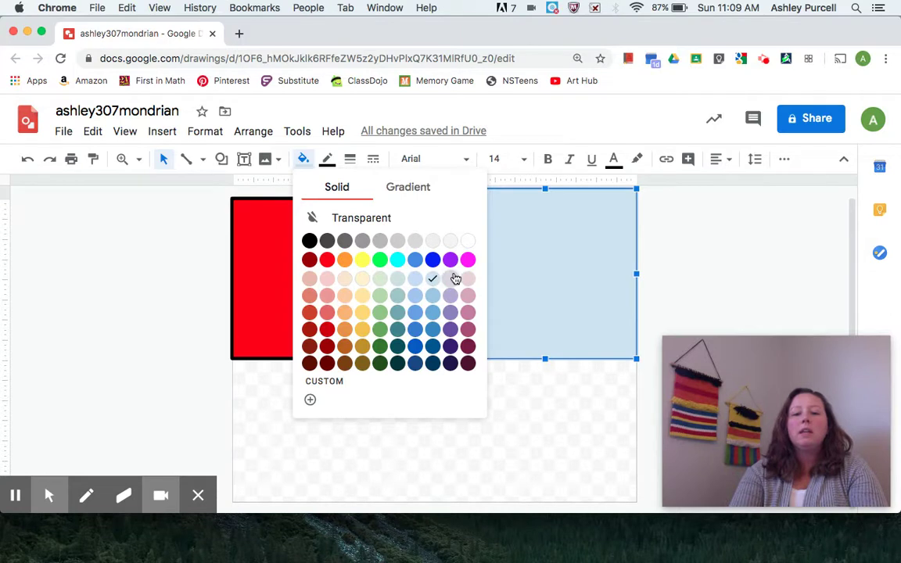
click(468, 240)
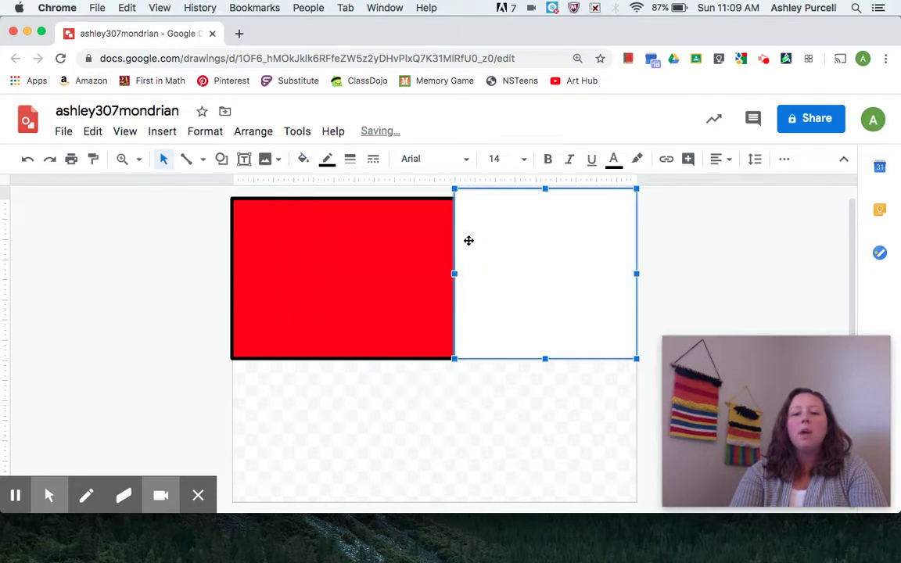
click(350, 160)
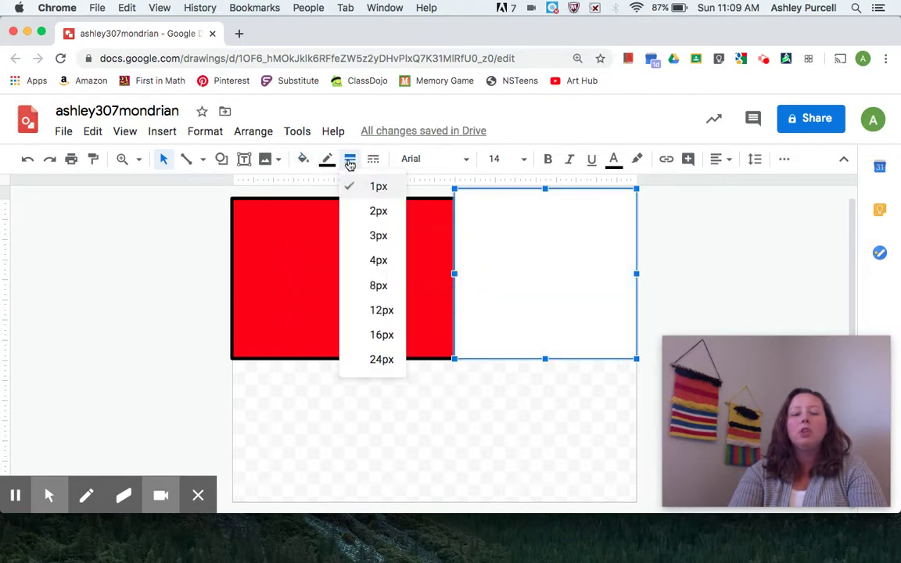
click(373, 287)
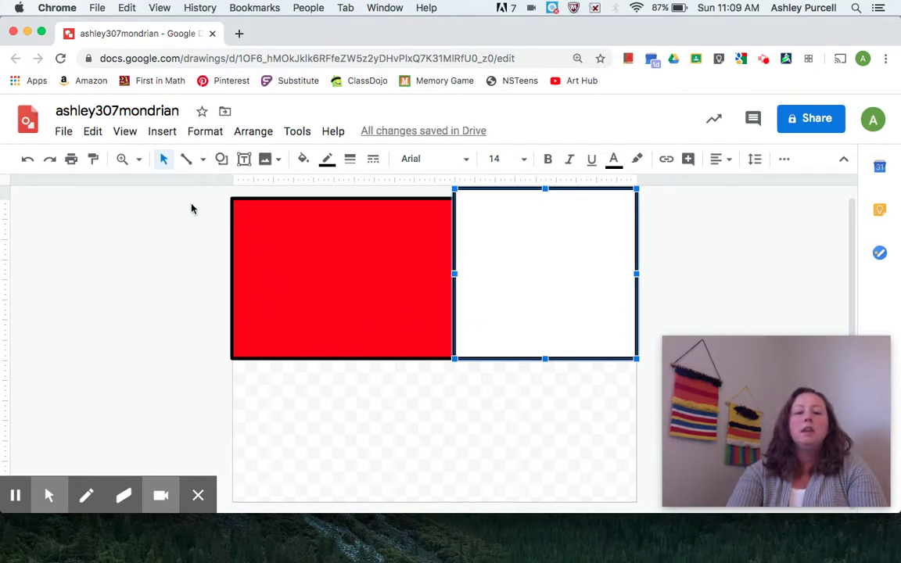
click(277, 388)
Draw a wide bar across the canvas below the red and white rectangles.
click(222, 159)
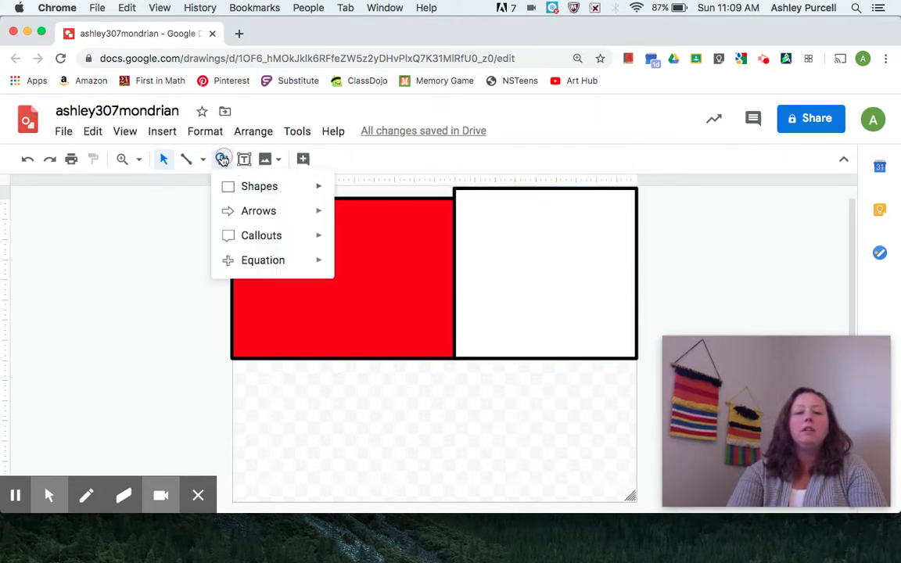
mouse_move(260, 186)
click(345, 193)
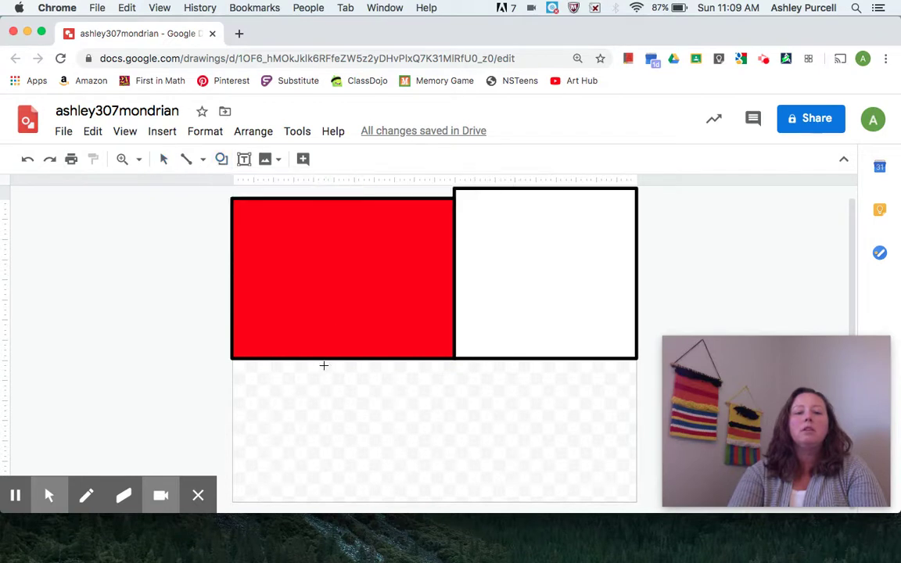
drag(230, 360, 649, 418)
Fill the bar white with an 8px border, then deselect it.
click(304, 159)
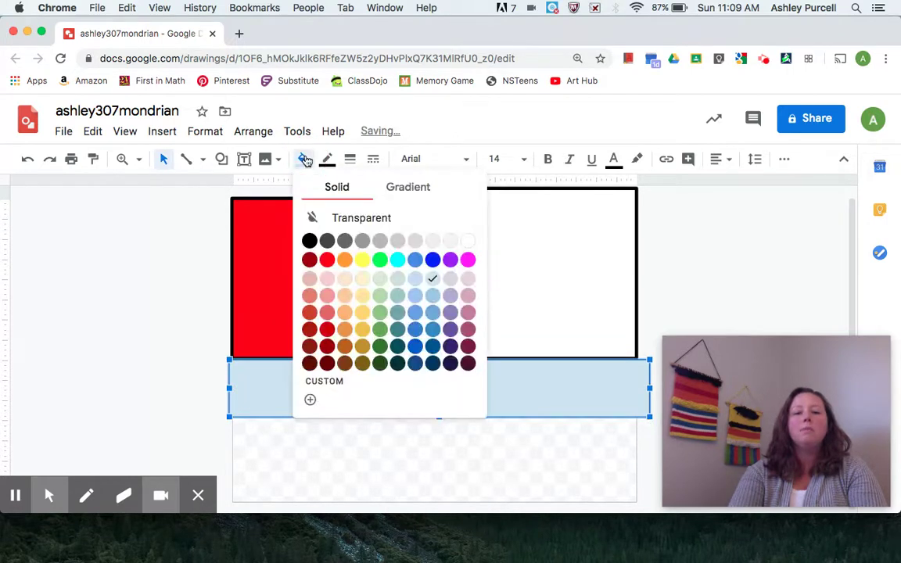
click(469, 241)
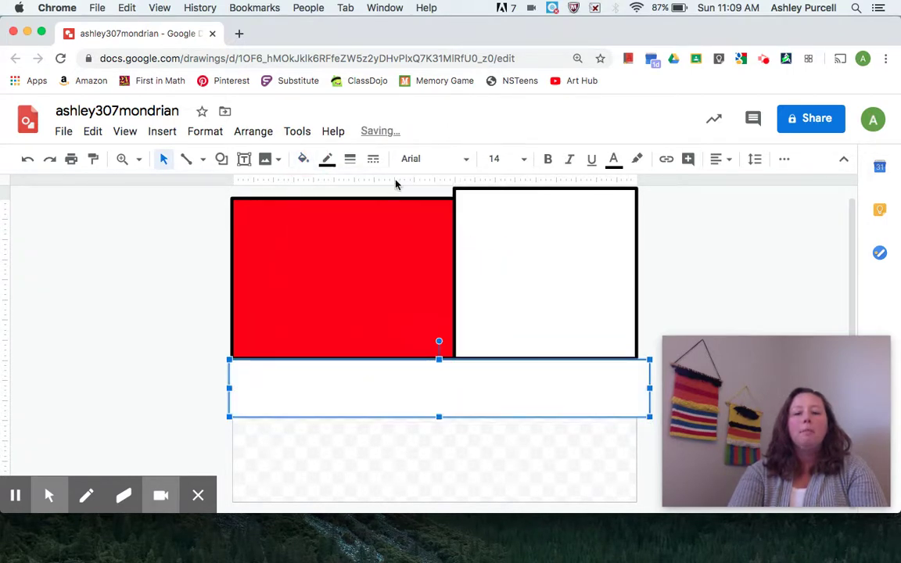
click(350, 161)
click(379, 286)
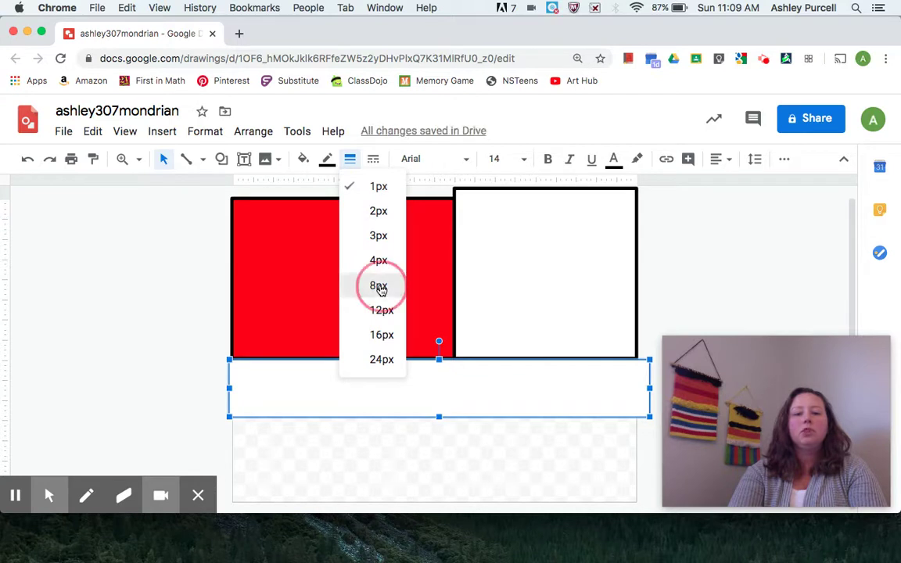
click(222, 161)
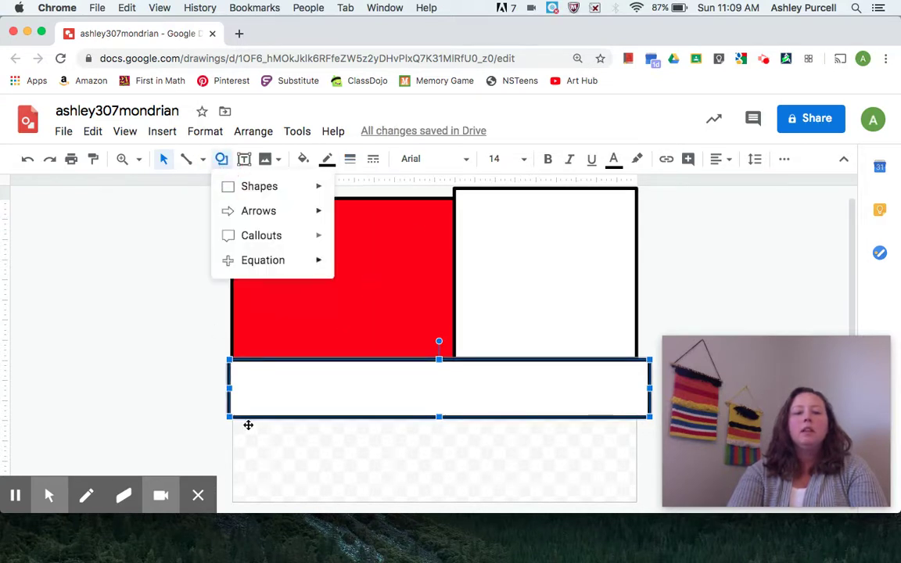
click(266, 465)
Draw a small rectangle in the canvas's bottom-left corner below the bar.
click(221, 160)
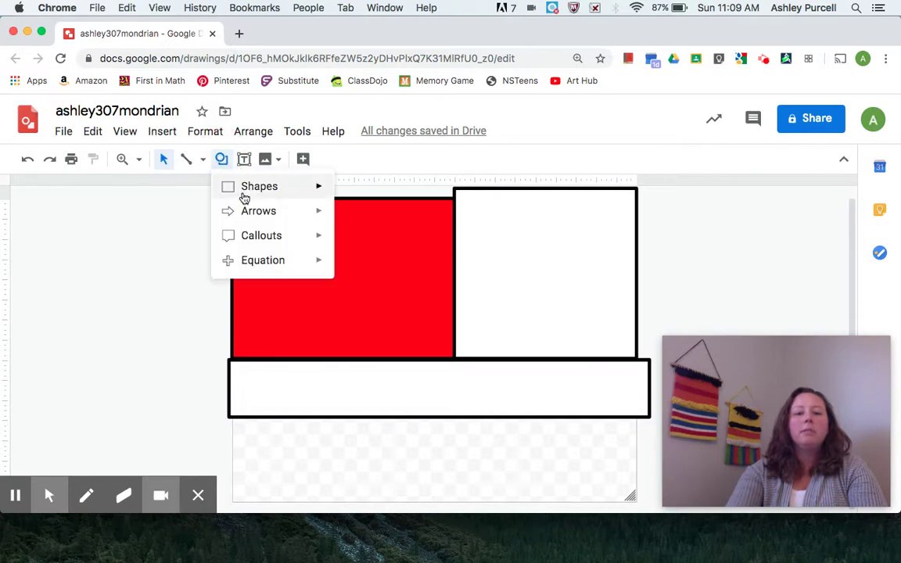
mouse_move(297, 191)
click(347, 188)
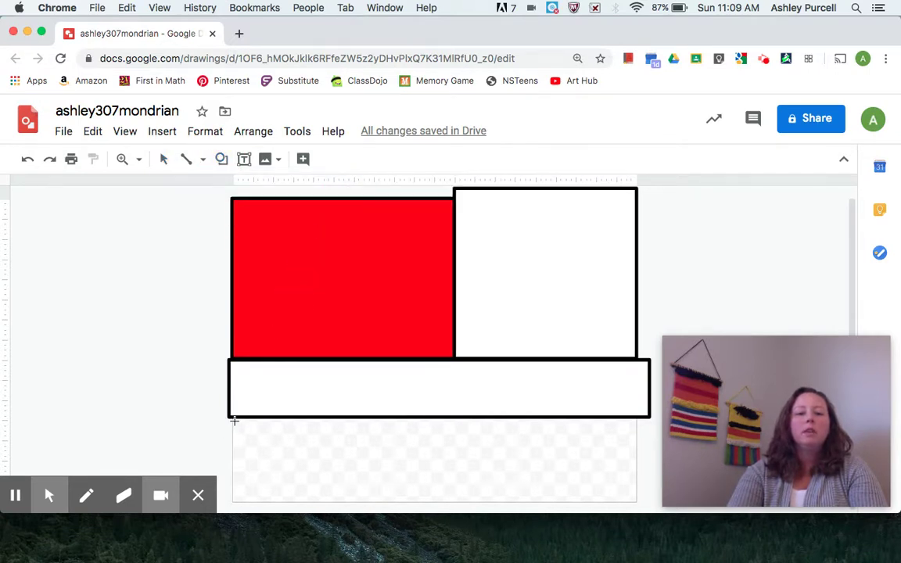
drag(231, 419, 336, 502)
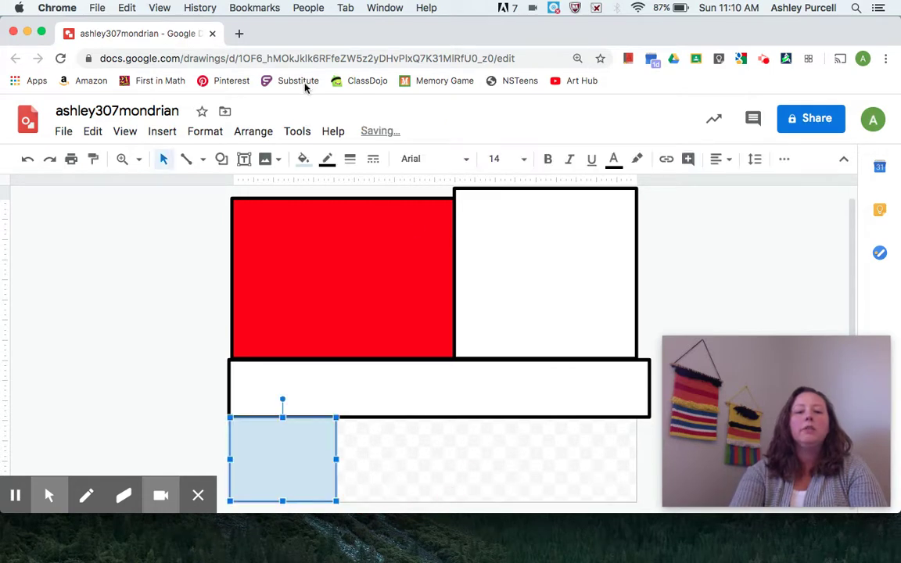
Fill the bottom-left square yellow with an 8px border, then deselect it.
click(304, 159)
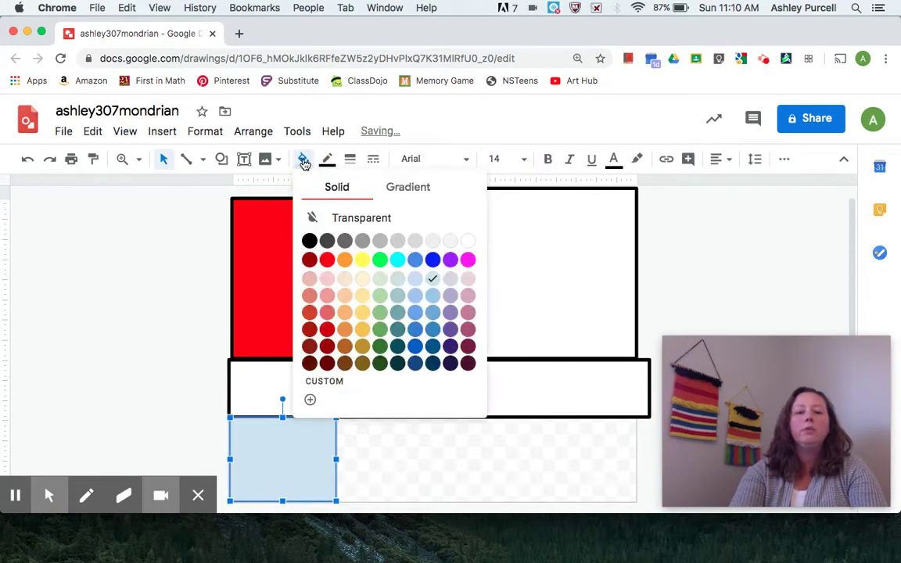
click(363, 260)
click(351, 160)
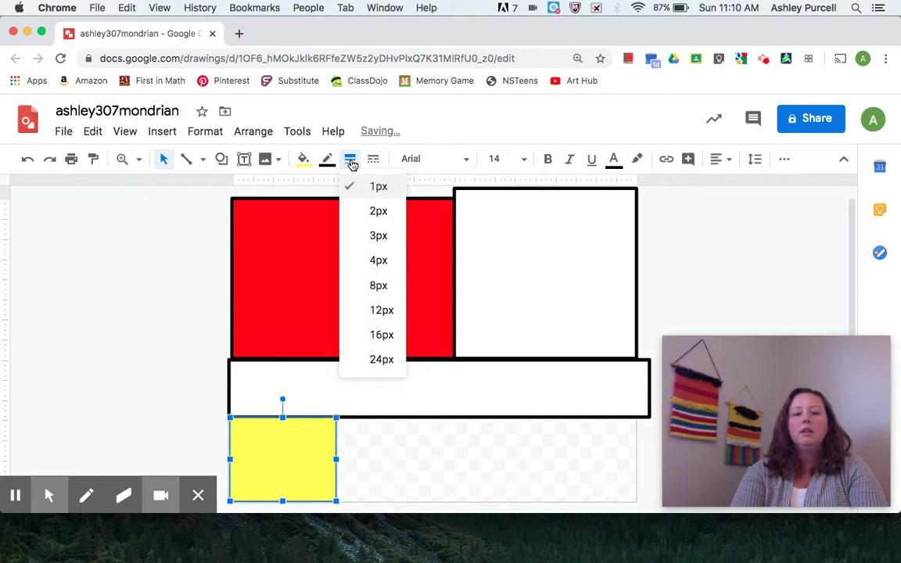
click(379, 286)
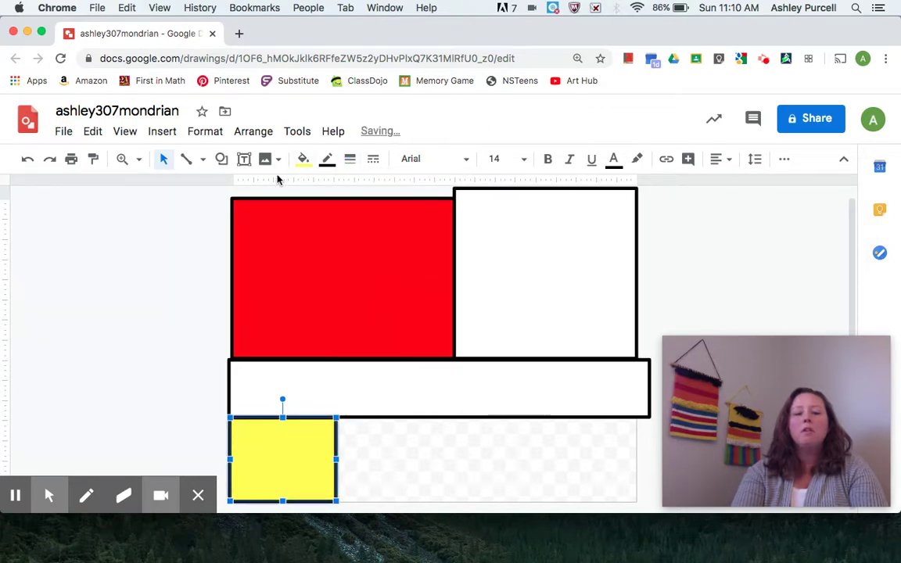
click(372, 454)
click(222, 159)
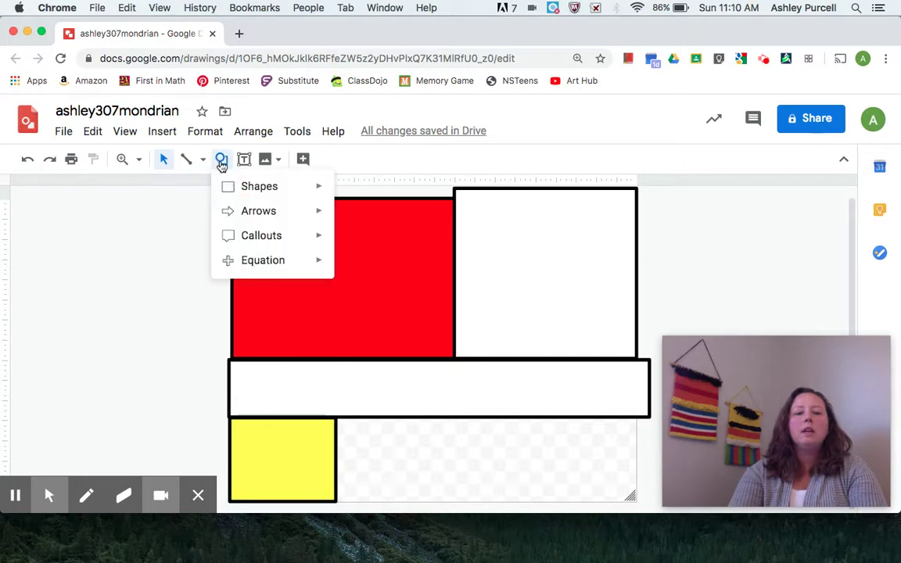
Draw a square right of the yellow one and give it an 8px border.
mouse_move(234, 187)
click(346, 192)
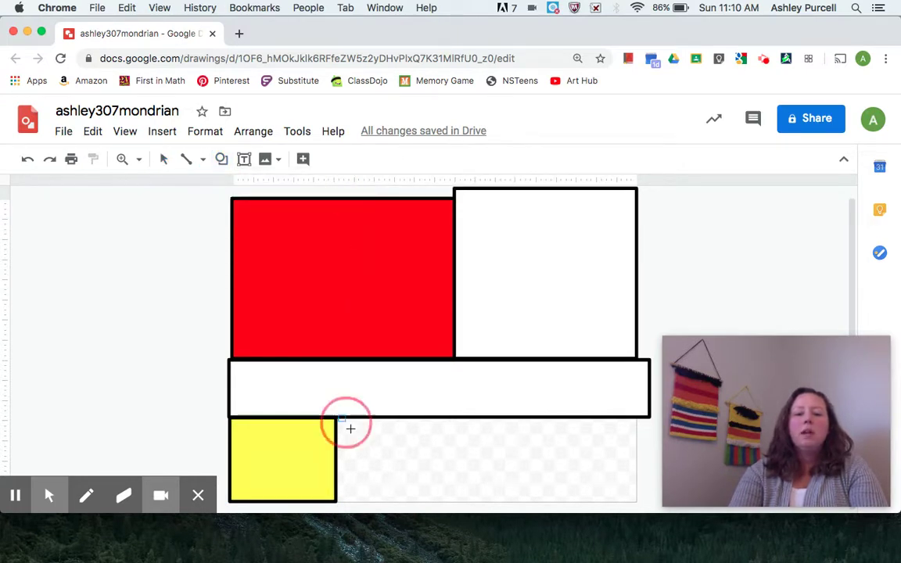
drag(350, 428, 434, 501)
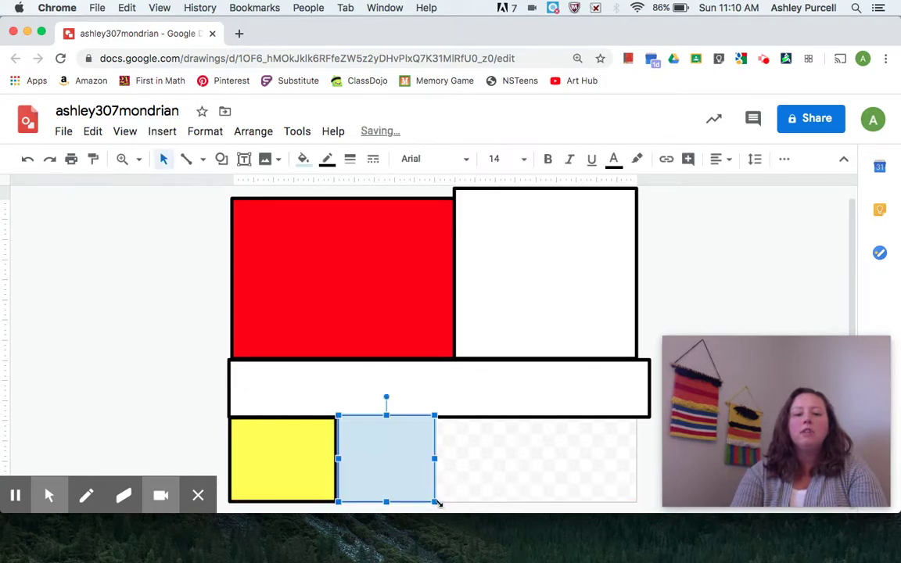
click(327, 159)
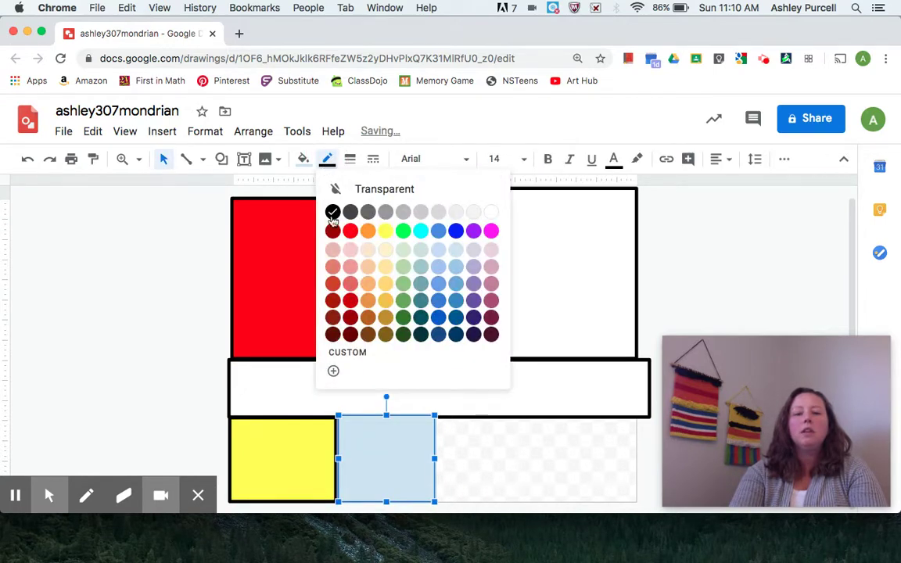
click(334, 160)
click(349, 159)
click(377, 286)
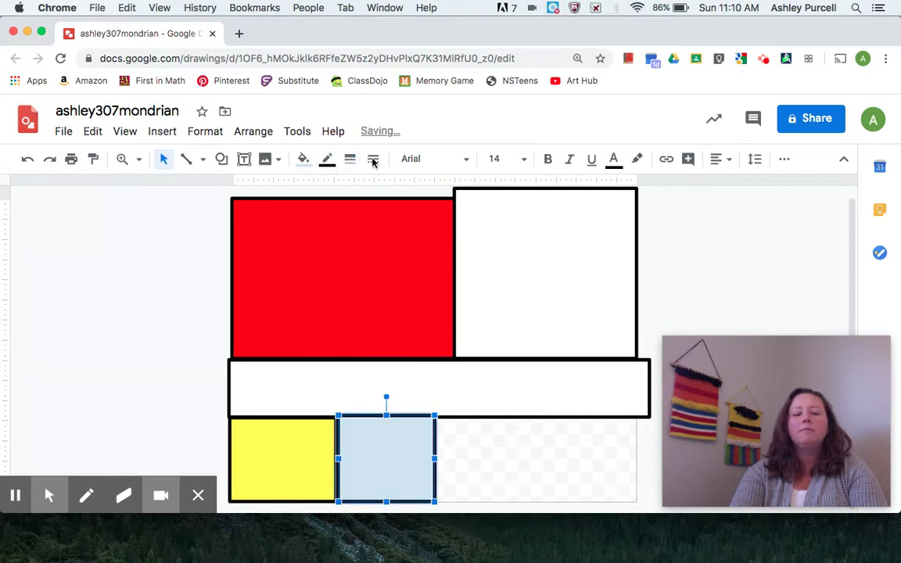
Draw another square further right in the bottom row and fill it blue.
click(221, 159)
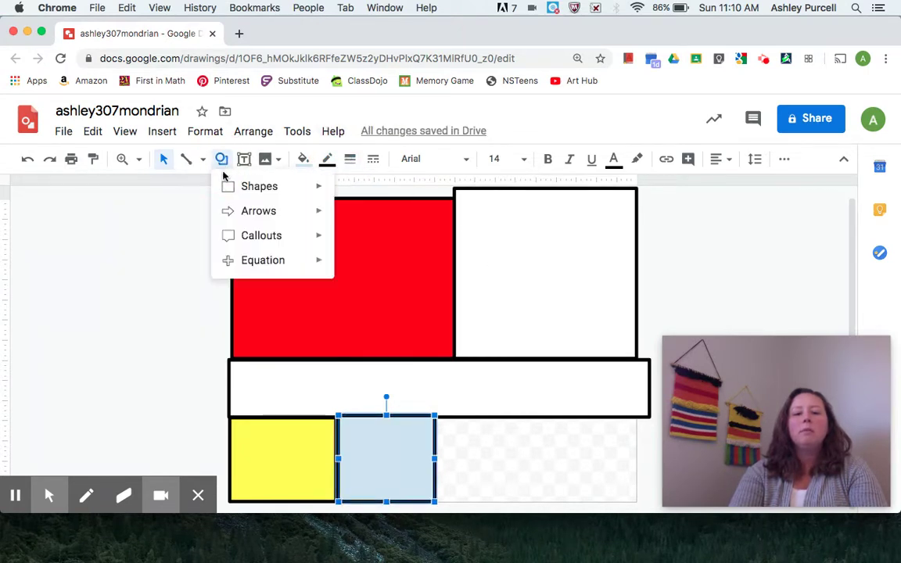
mouse_move(231, 194)
click(346, 192)
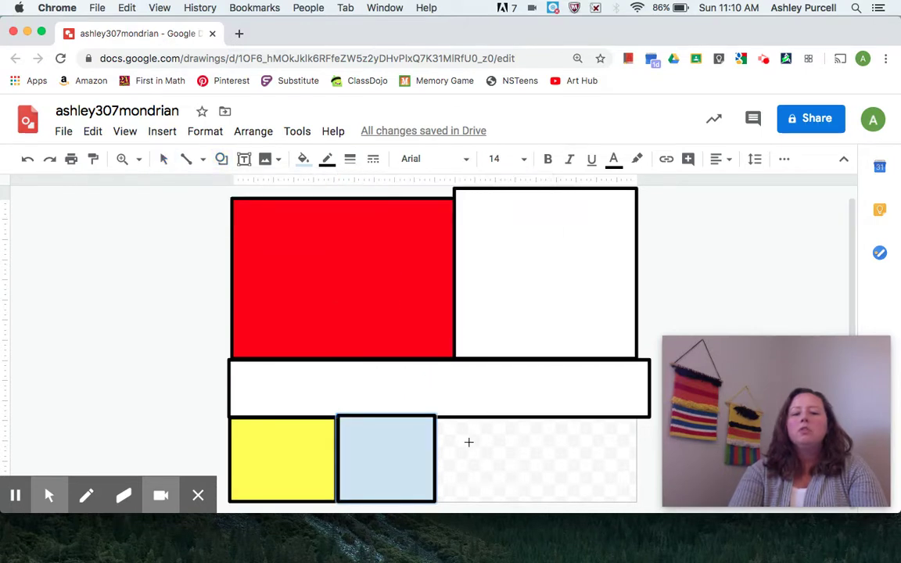
drag(435, 416, 536, 501)
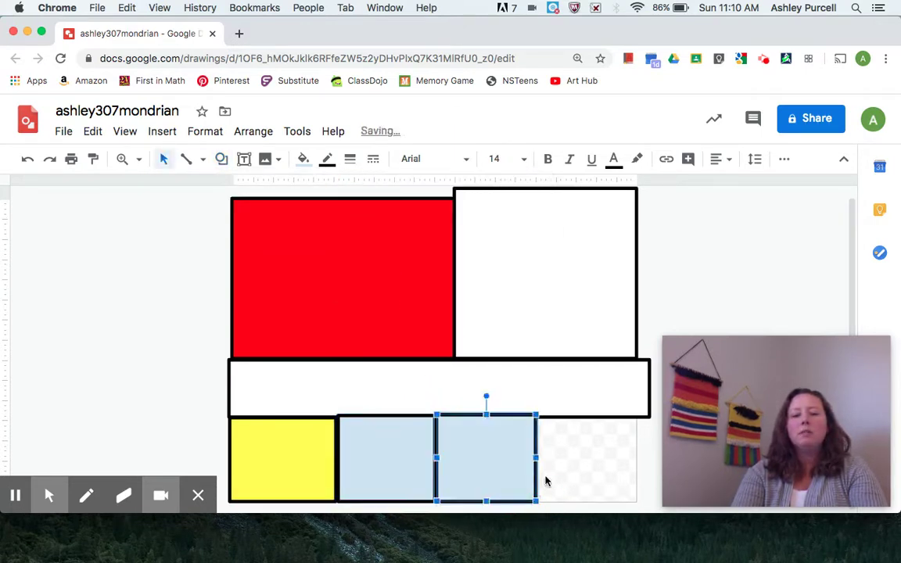
click(302, 160)
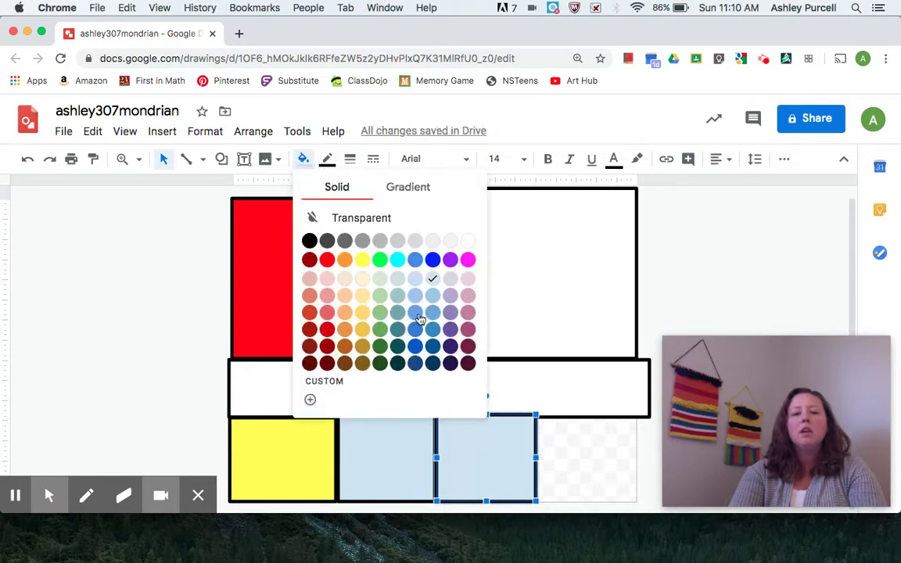
click(431, 260)
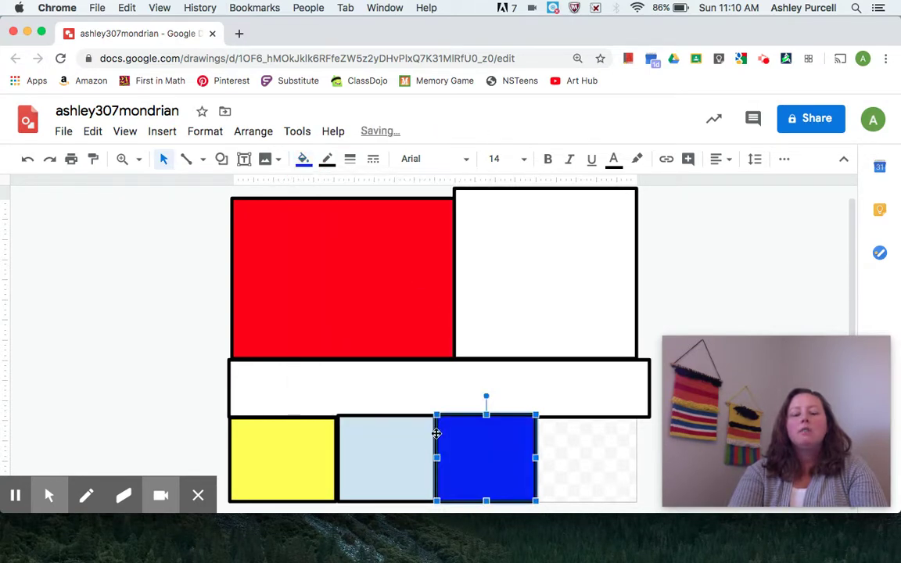
Change the light-blue square beside the yellow one to white.
click(387, 451)
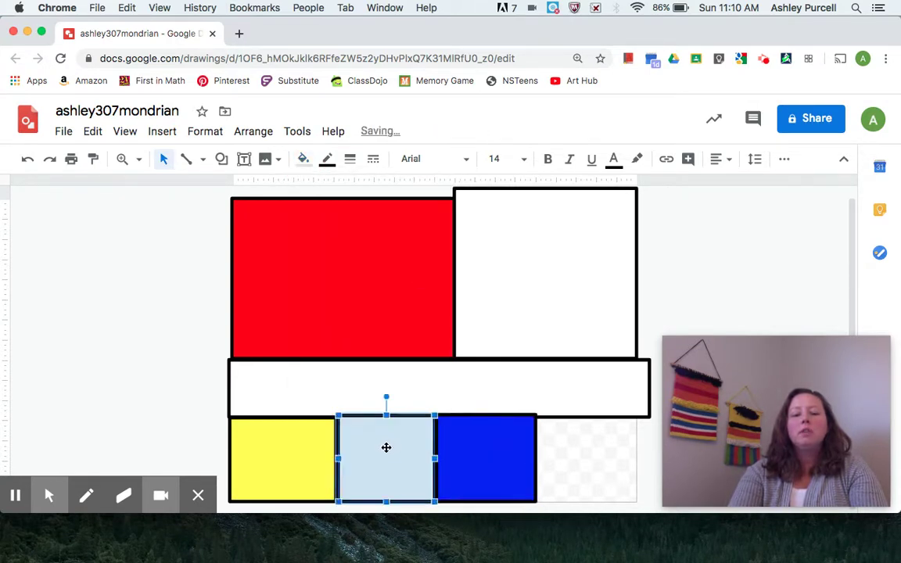
click(303, 160)
click(468, 240)
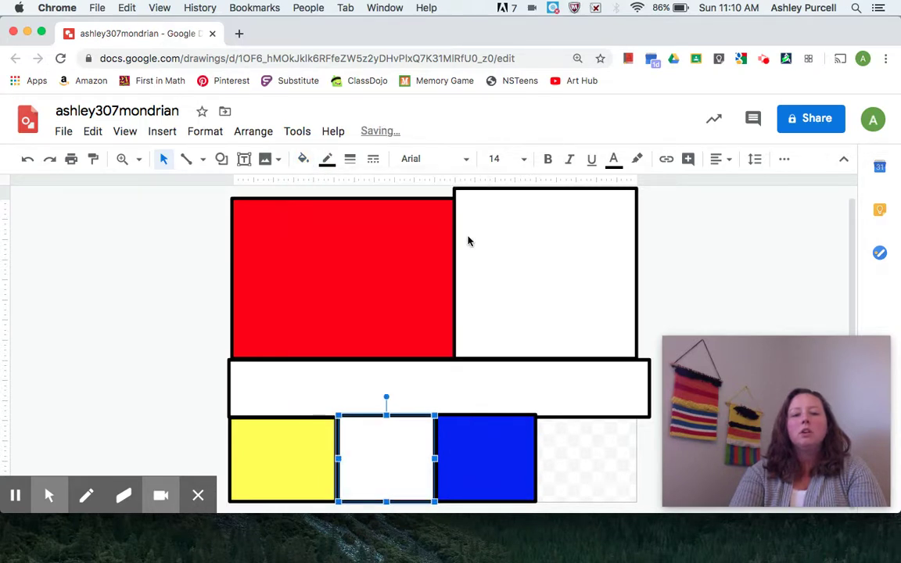
Draw a rectangle in the bottom-right corner right of the blue square.
click(221, 160)
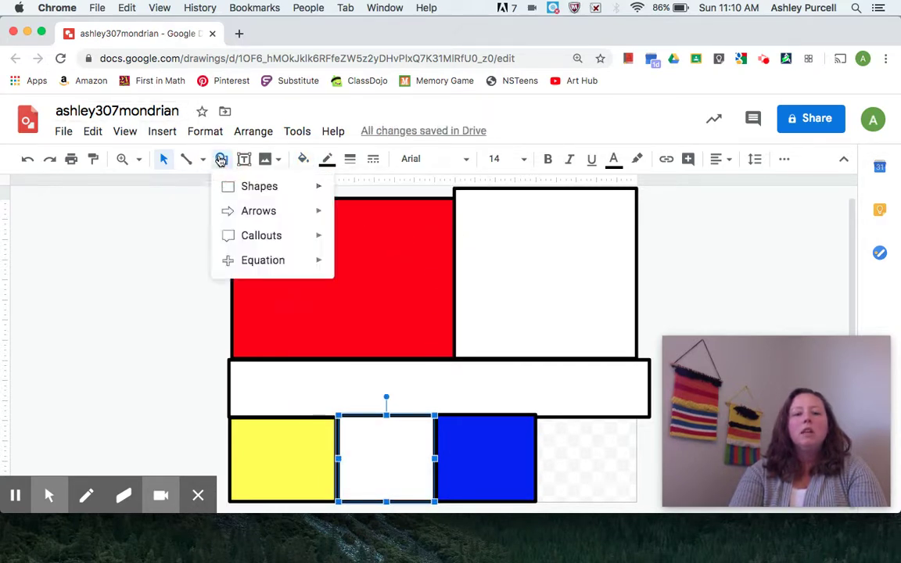
mouse_move(231, 189)
click(346, 193)
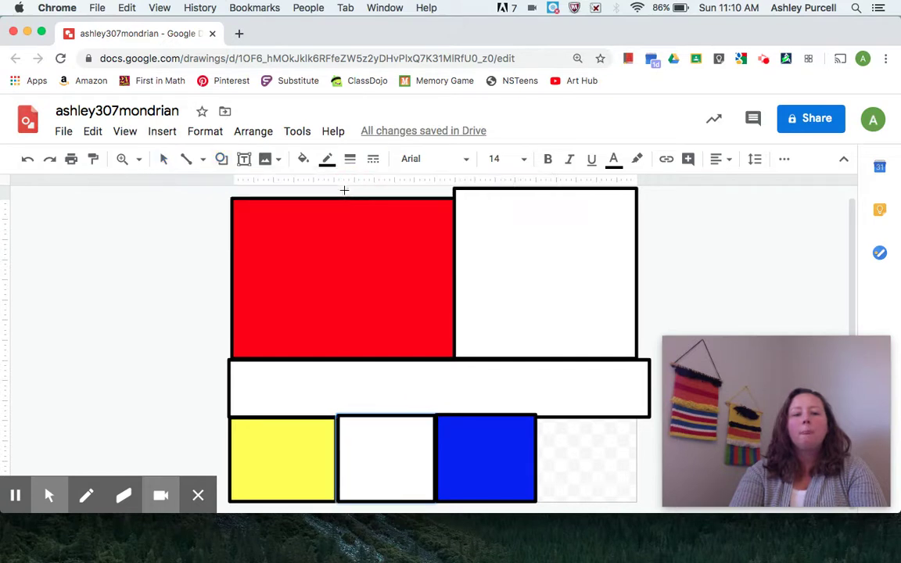
mouse_move(536, 414)
mouse_down()
mouse_move(636, 485)
mouse_move(638, 497)
mouse_up()
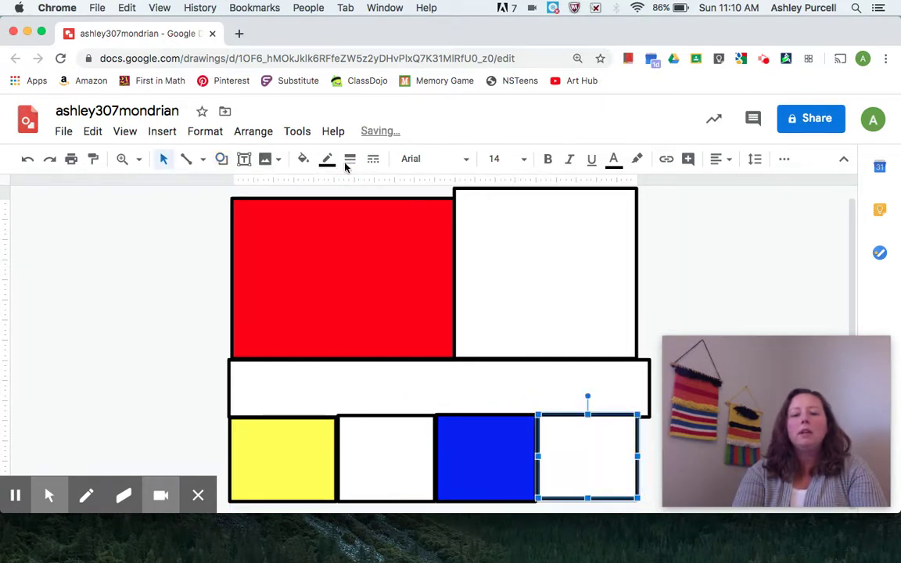
Delete a stray extra small rectangle, leaving the bottom-right box white.
click(222, 160)
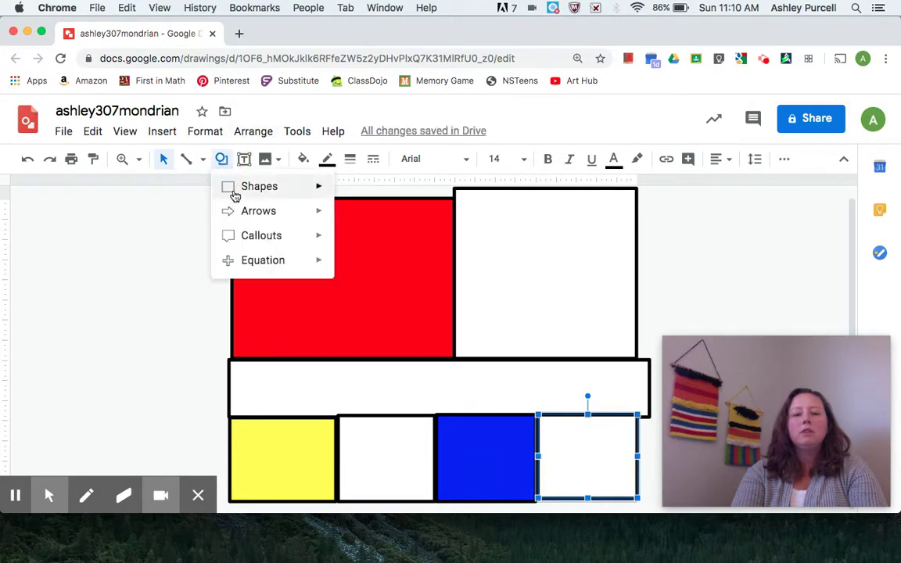
mouse_move(234, 192)
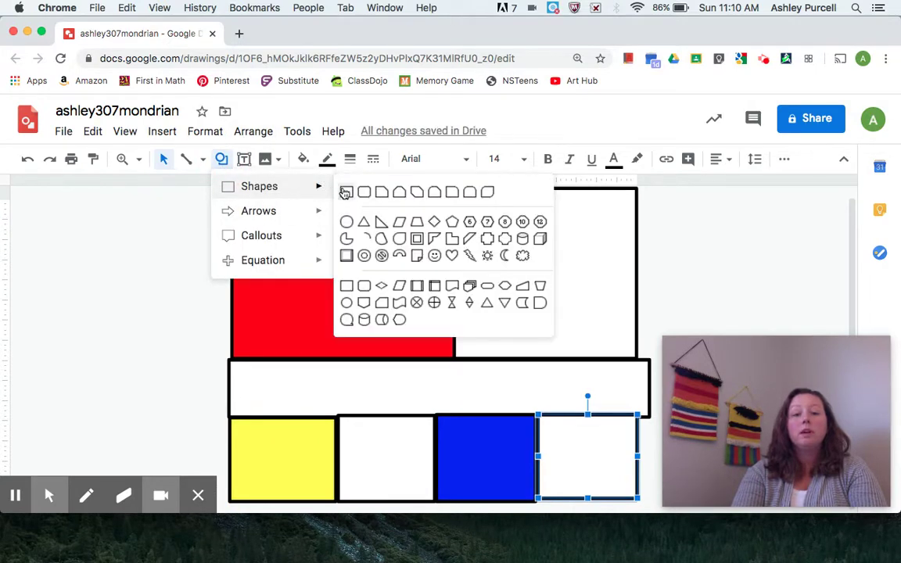
click(345, 192)
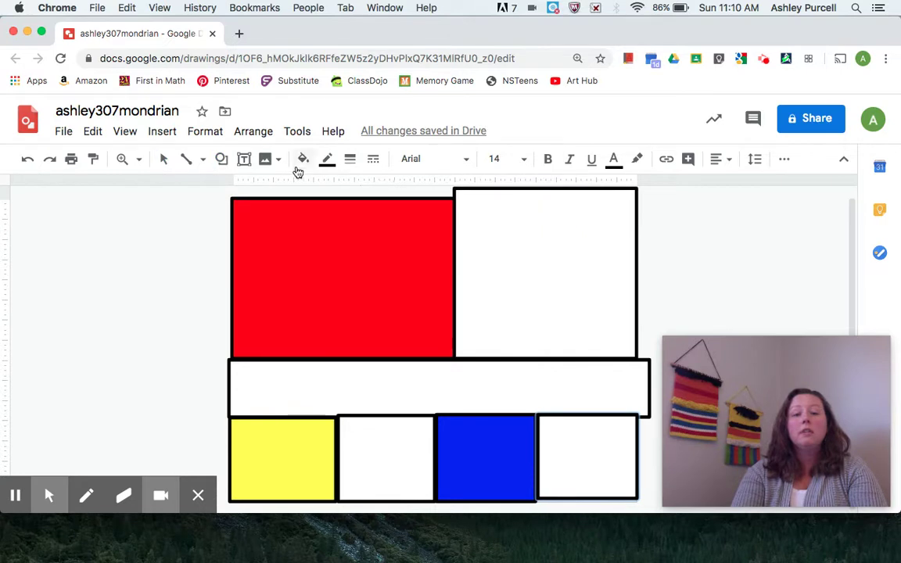
drag(568, 458, 643, 531)
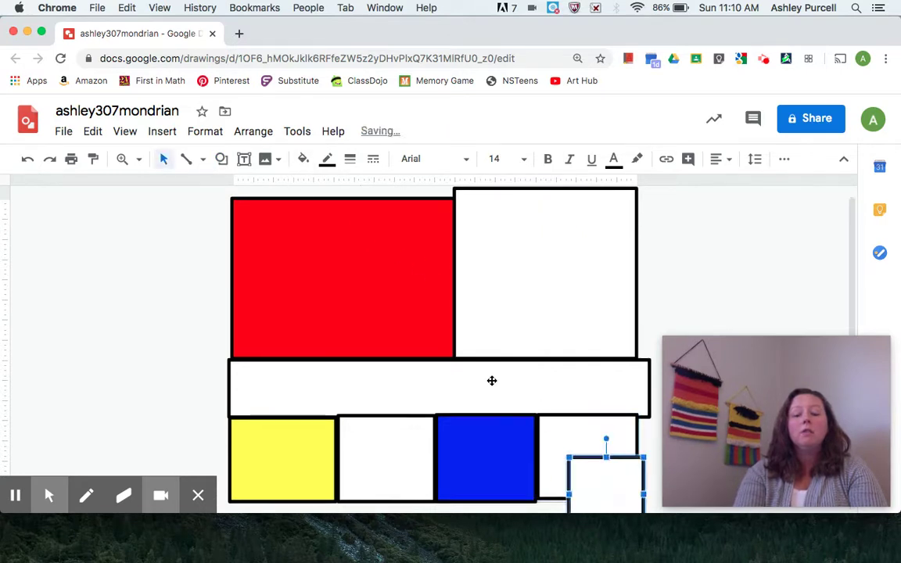
key(Delete)
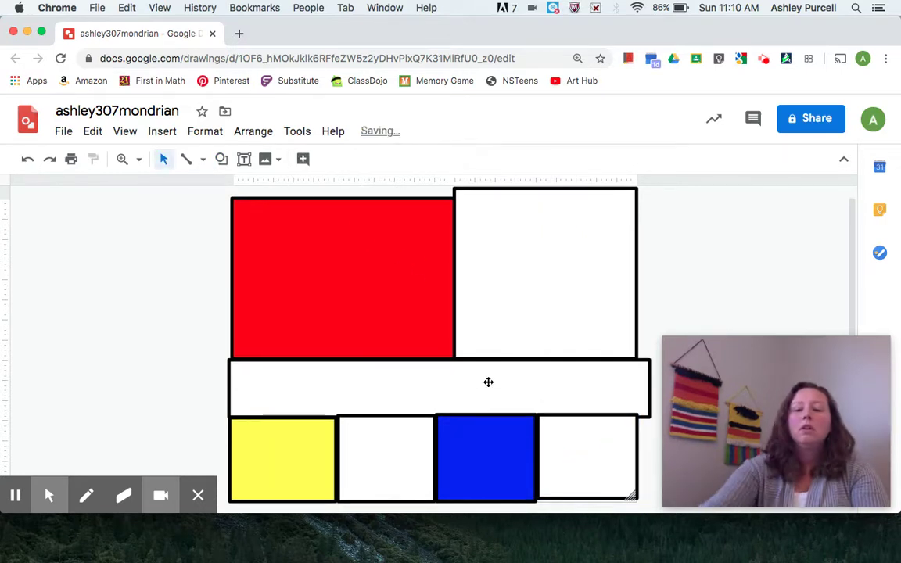
click(591, 441)
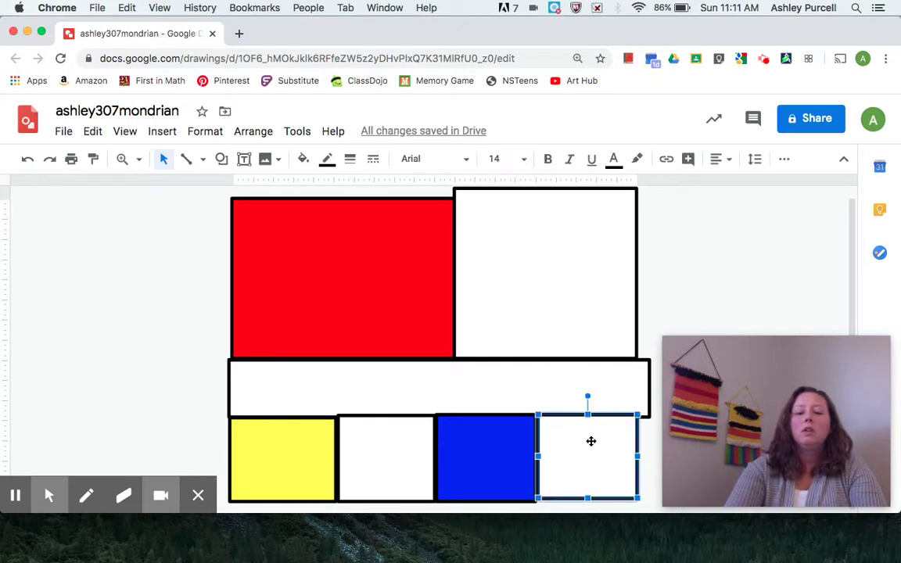
click(302, 158)
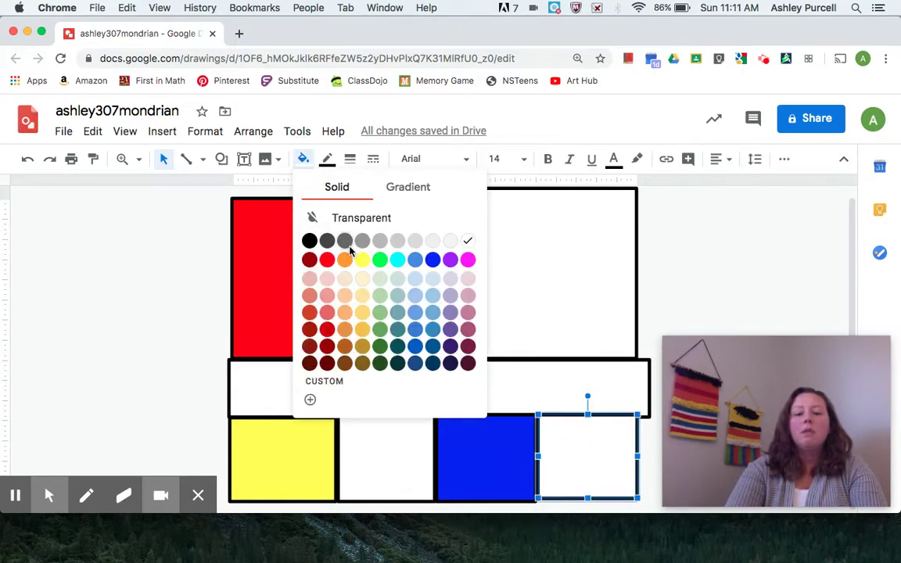
click(185, 223)
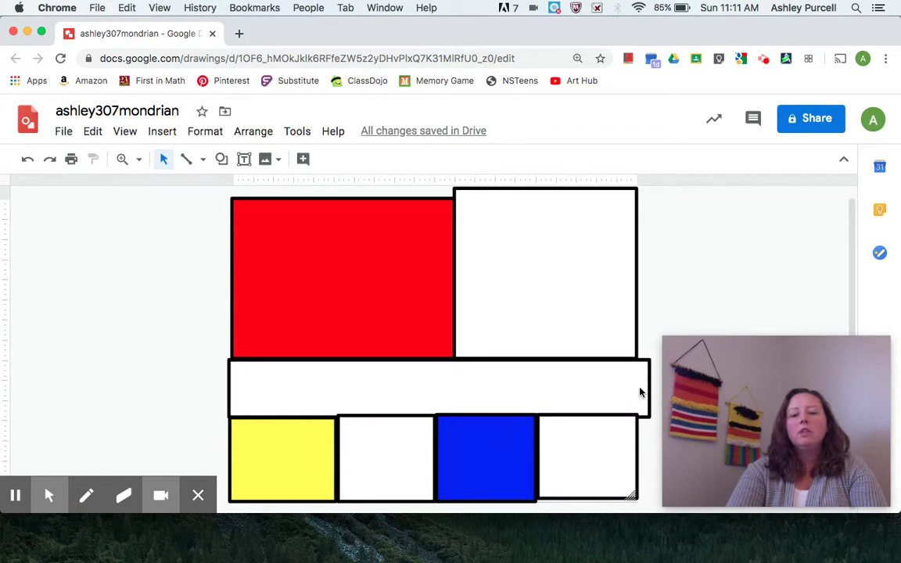
Trim the white middle bar's ends to the canvas edge and the boxes above.
click(620, 386)
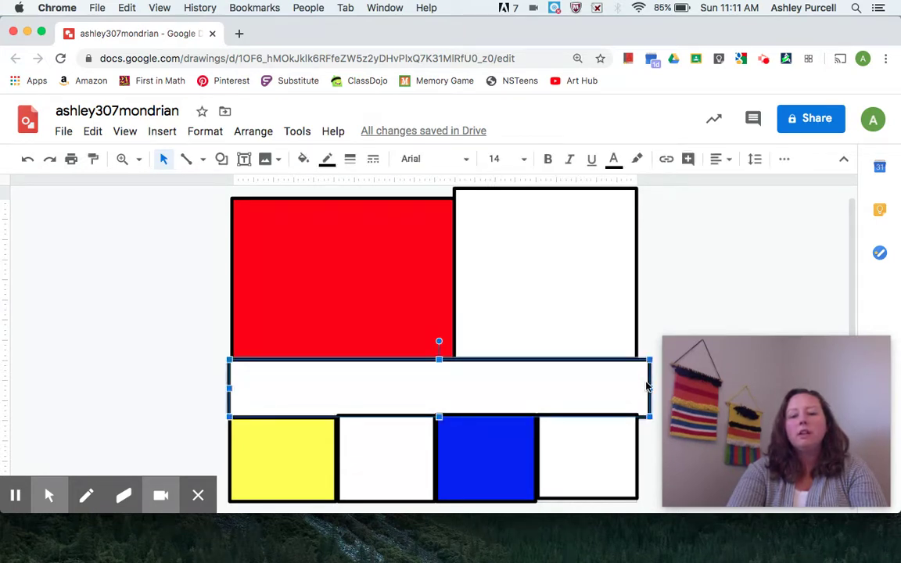
drag(649, 387, 638, 390)
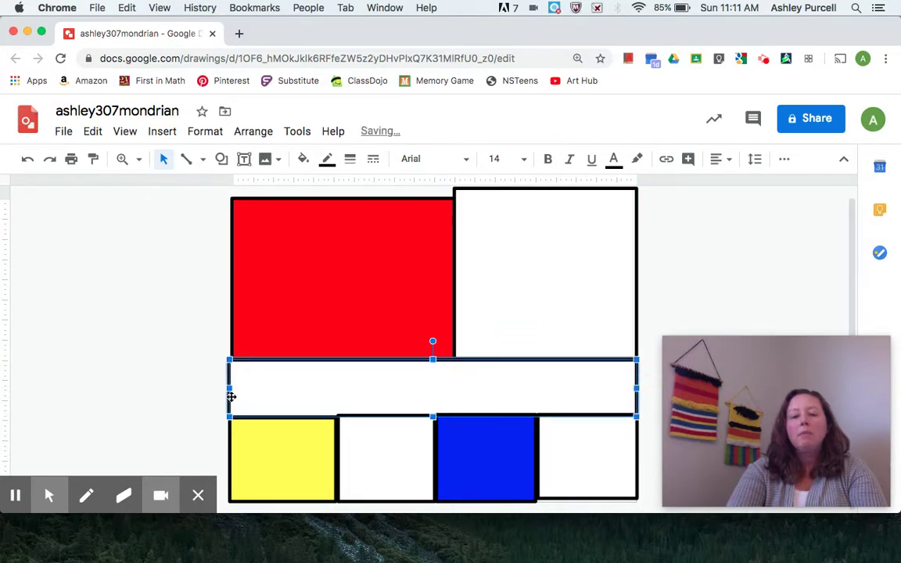
drag(229, 388, 233, 389)
Lower the top-right white rectangle's top edge level with the red rectangle.
click(521, 223)
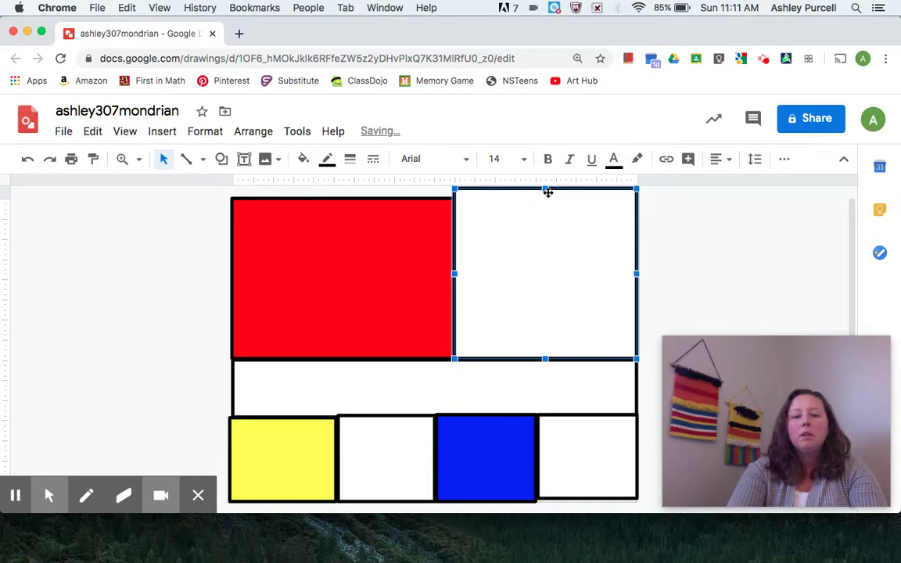
drag(546, 189, 540, 197)
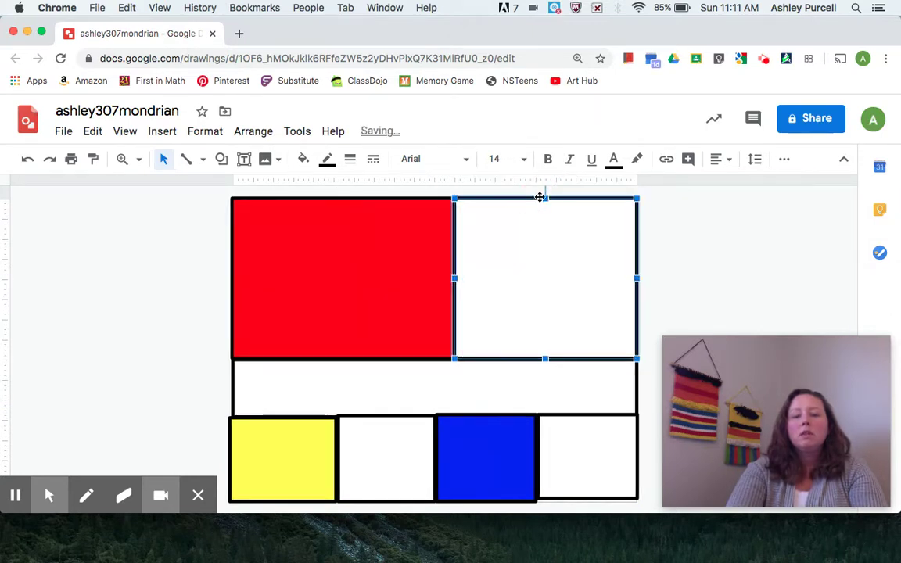
click(663, 263)
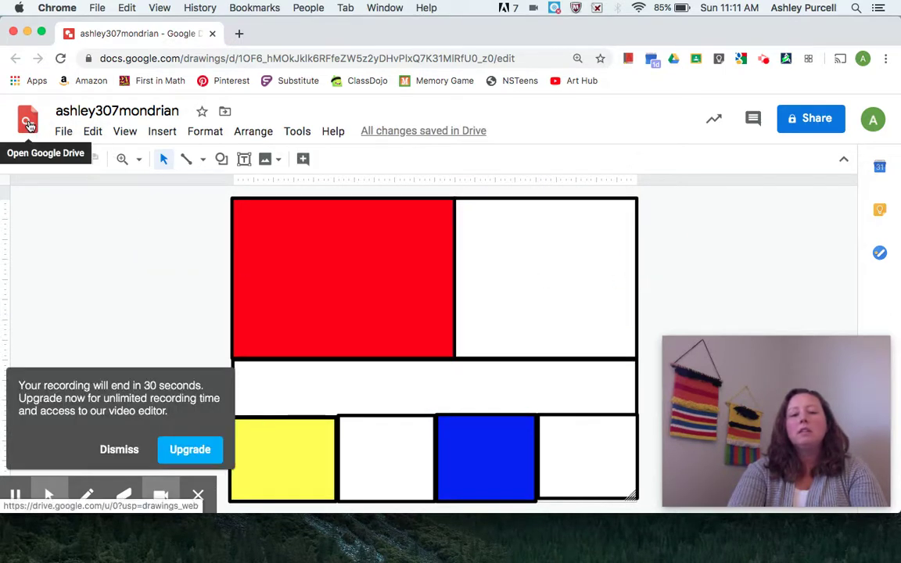
click(119, 451)
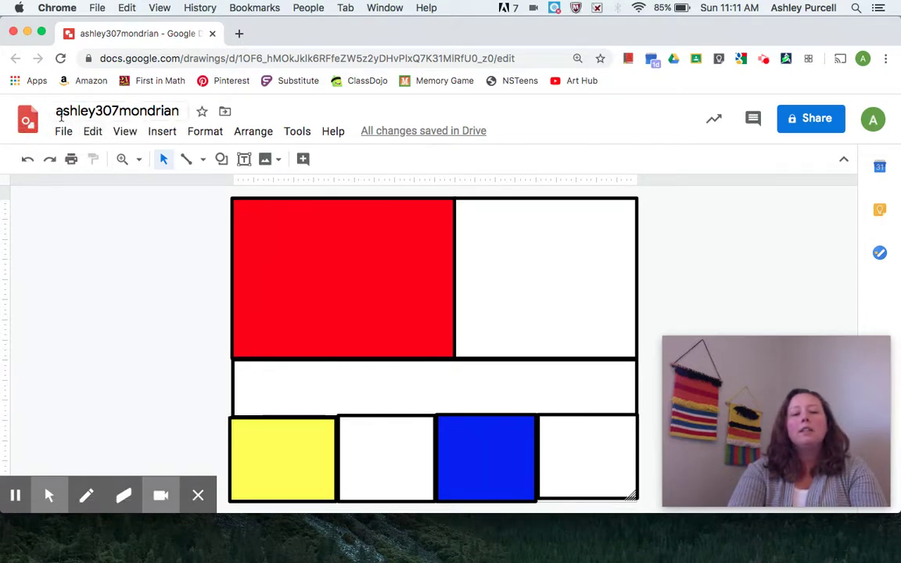